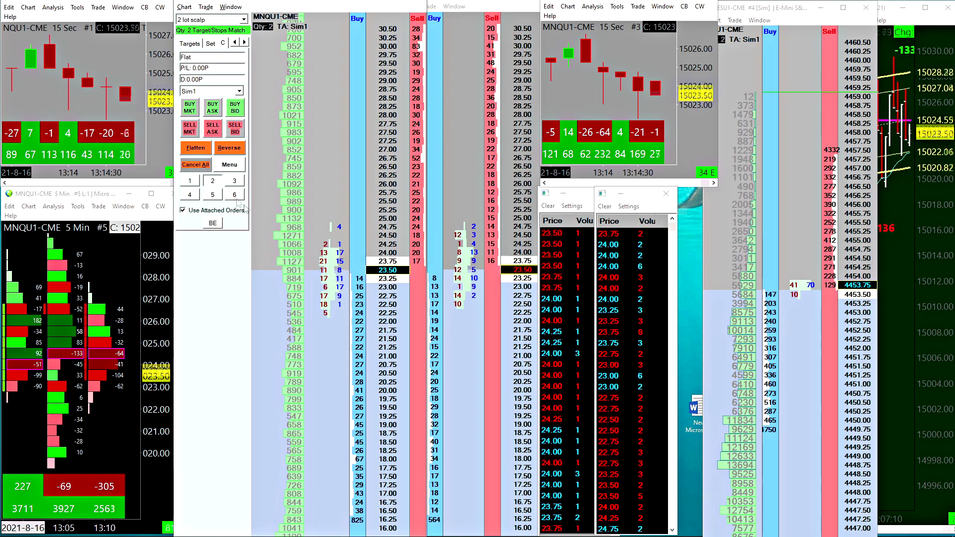
Buy two MNQU1 contracts at 15023.50 with attached orders and raise the attached stop to 15019.00
click(358, 271)
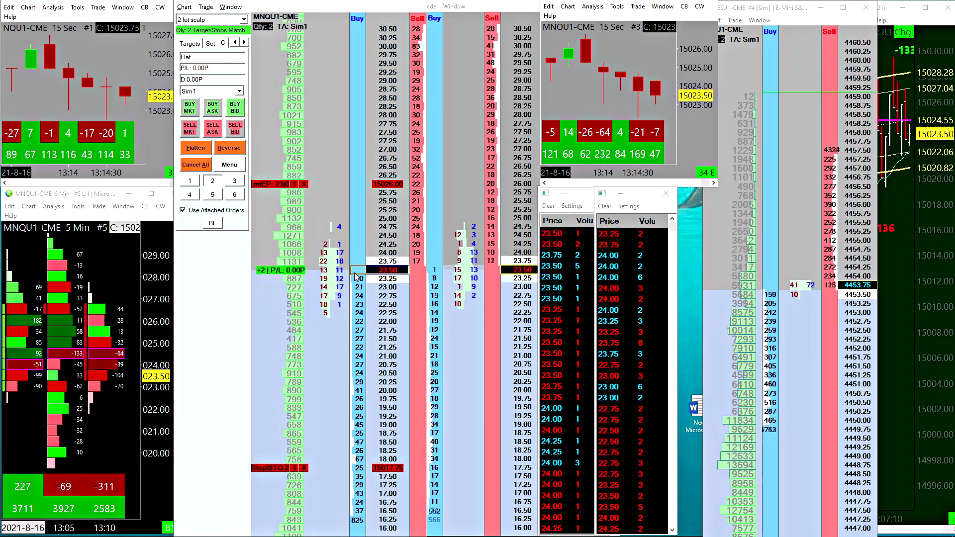
scroll(359, 219, up, 4)
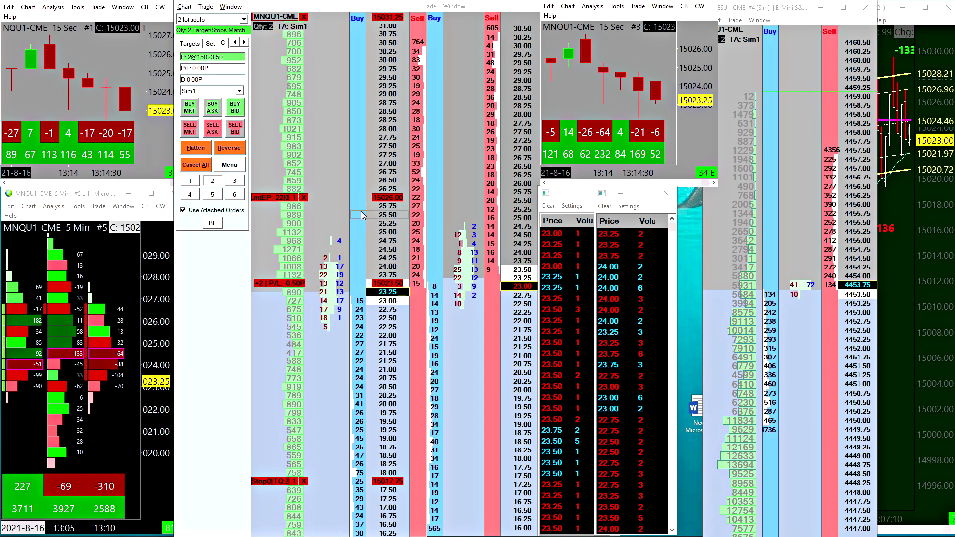
scroll(279, 150, down, 5)
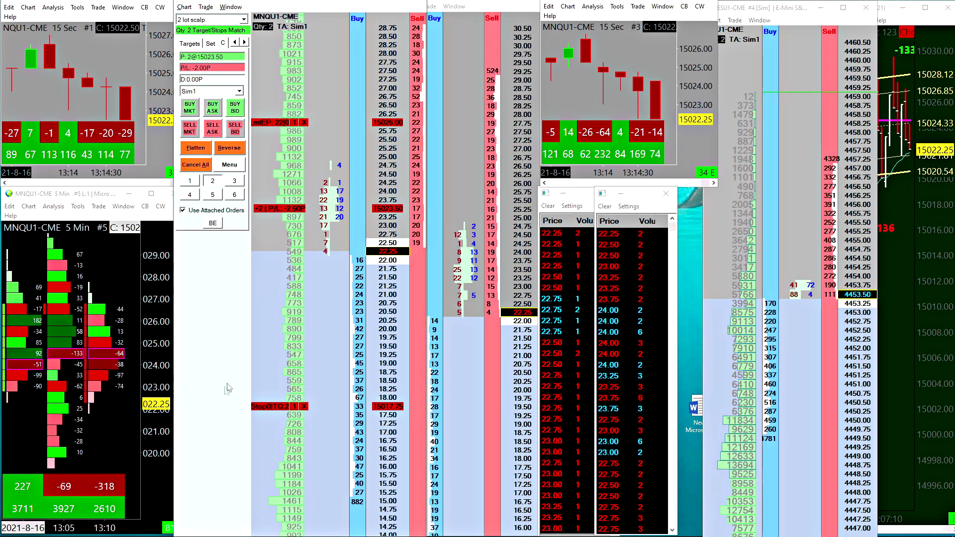
scroll(373, 410, up, 2)
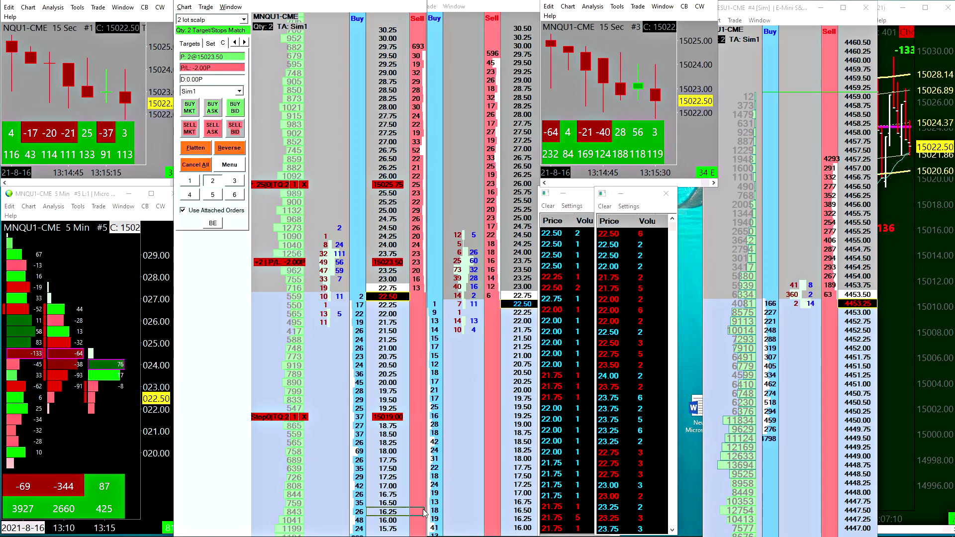
right_click(331, 323)
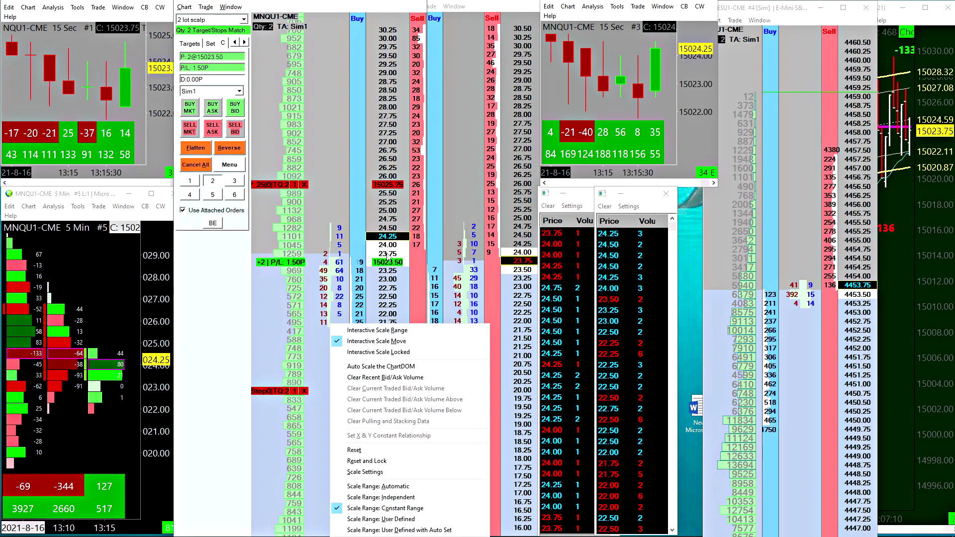
click(383, 298)
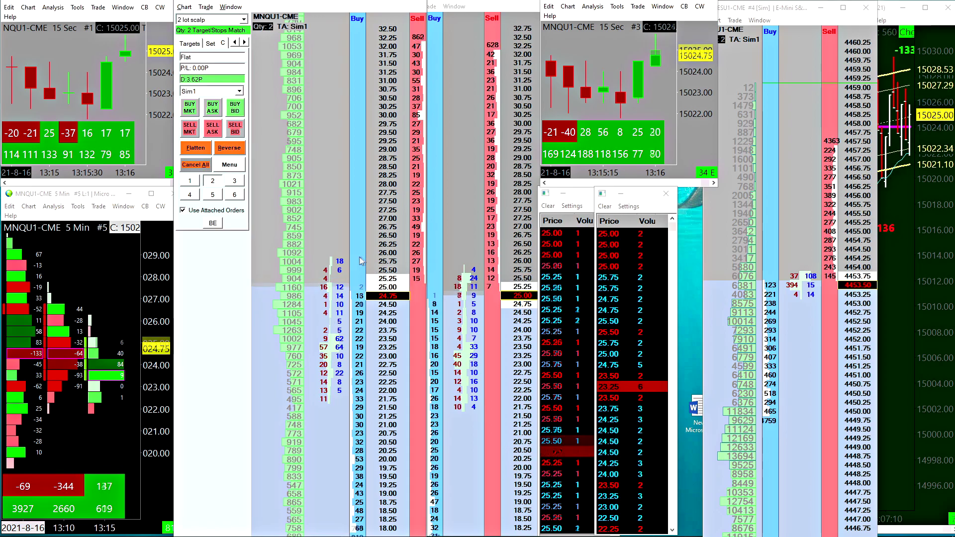
Buy two more MNQU1 contracts at 15024.50 on the DOM and adjust the attached profit targets, leaving one at 15028.00
click(359, 270)
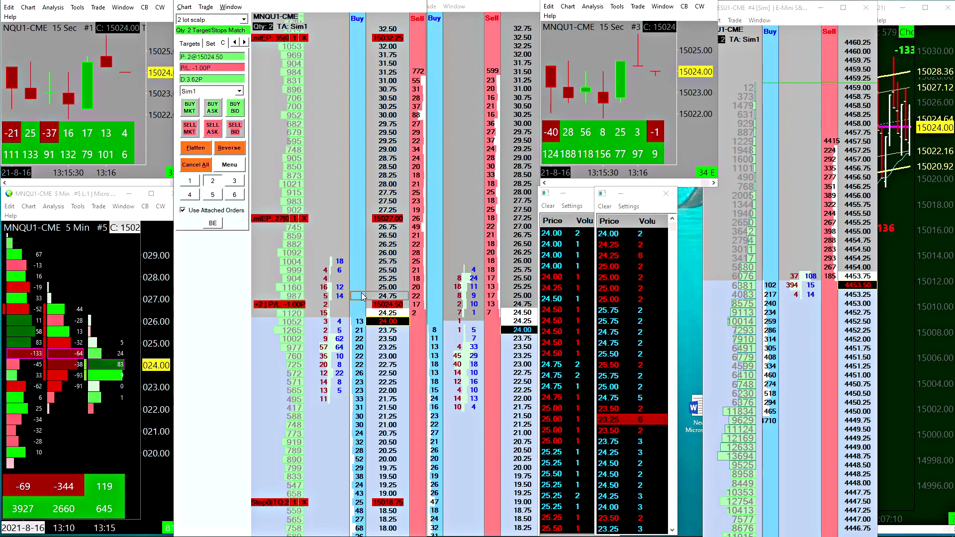
drag(411, 216, 389, 210)
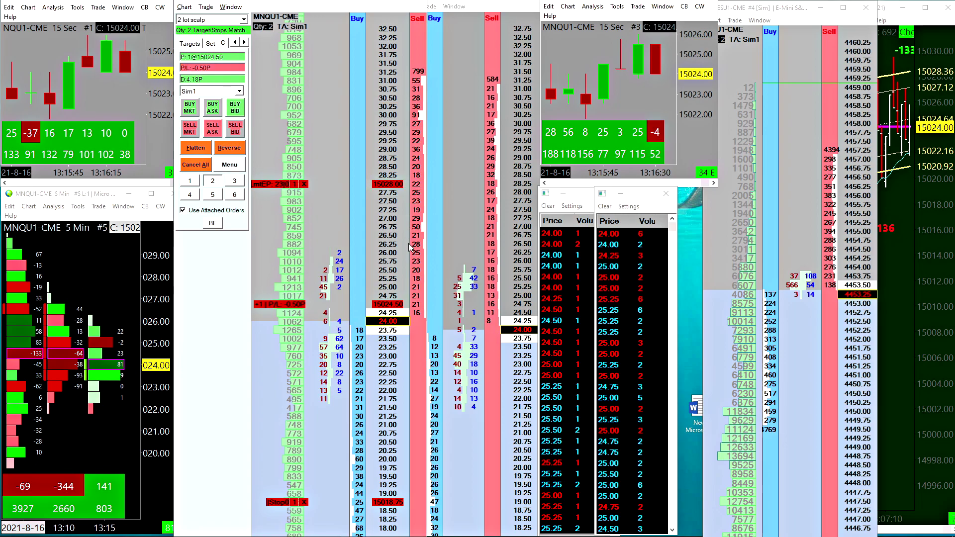
Raise the attached stop of the long position to 15019.25 and exit the remaining contract
right_click(331, 140)
click(418, 503)
mouse_move(418, 503)
mouse_down()
mouse_move(422, 399)
mouse_move(418, 484)
mouse_up()
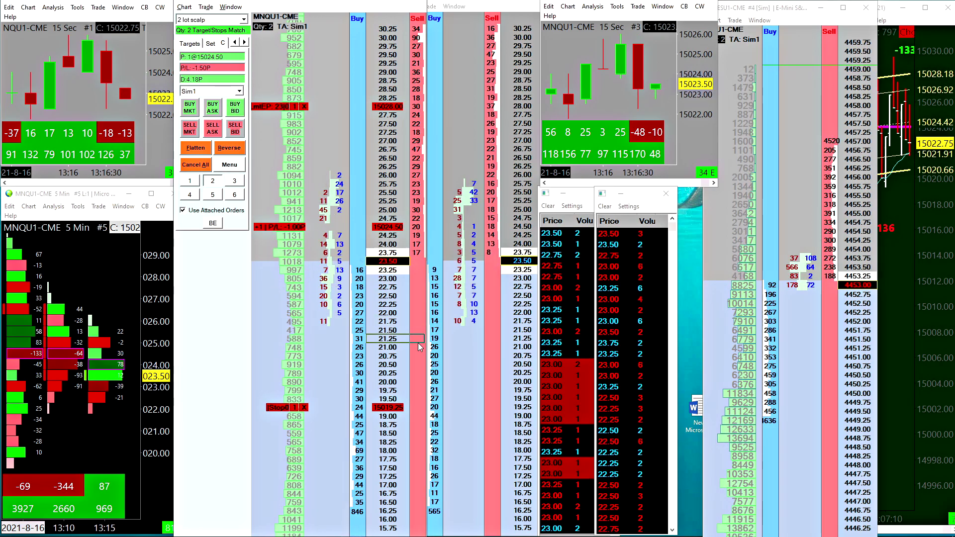
click(418, 278)
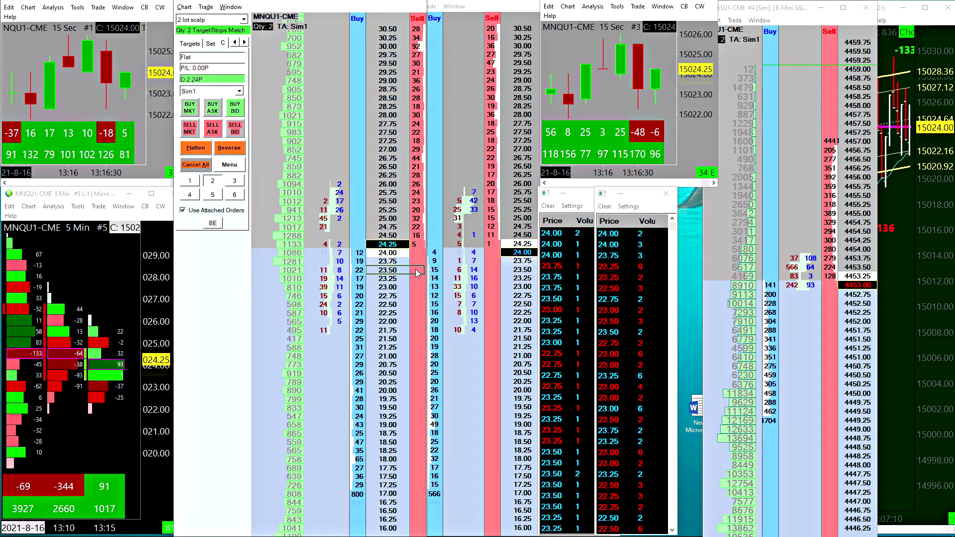
Sell two MNQU1 contracts short at 15024.25, lower the attached stop to 15028.50 and flatten the position
click(418, 244)
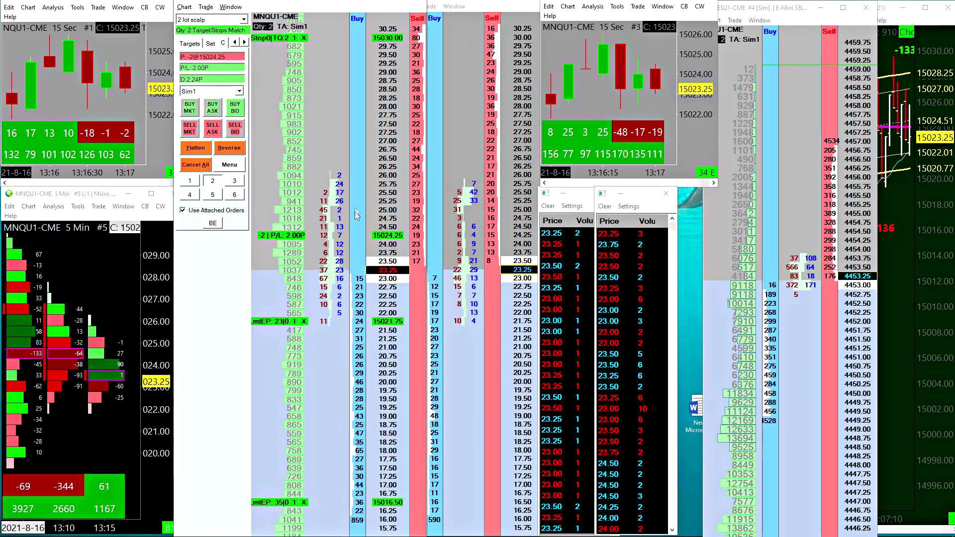
drag(355, 166, 356, 89)
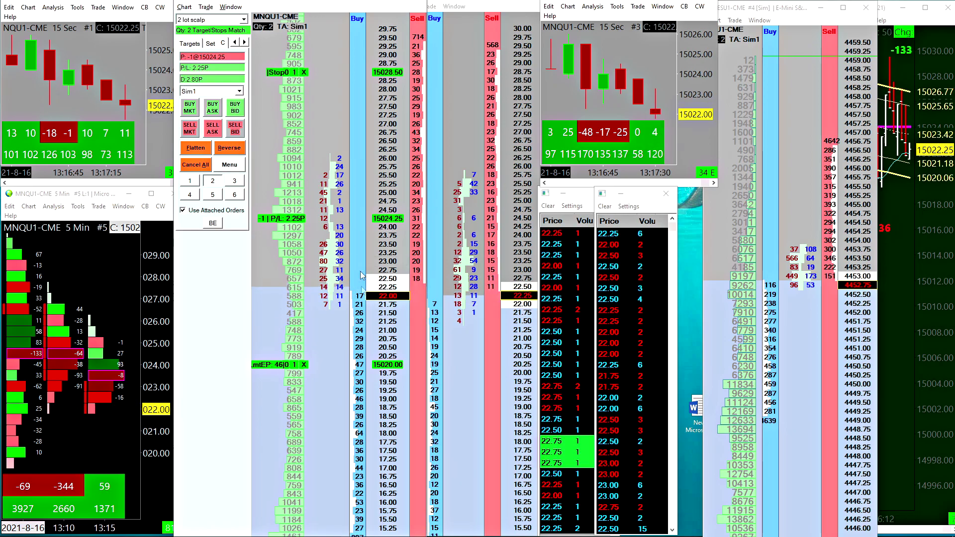
click(196, 148)
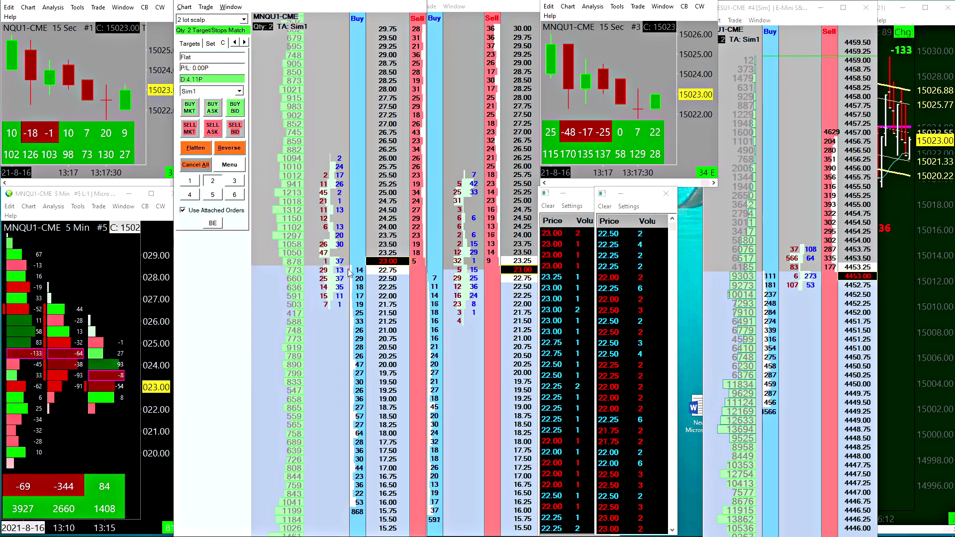
Examine the Chart DOM Settings for the order types and stop and target moves assigned to left and right clicks in the Buy and Sell columns
click(206, 7)
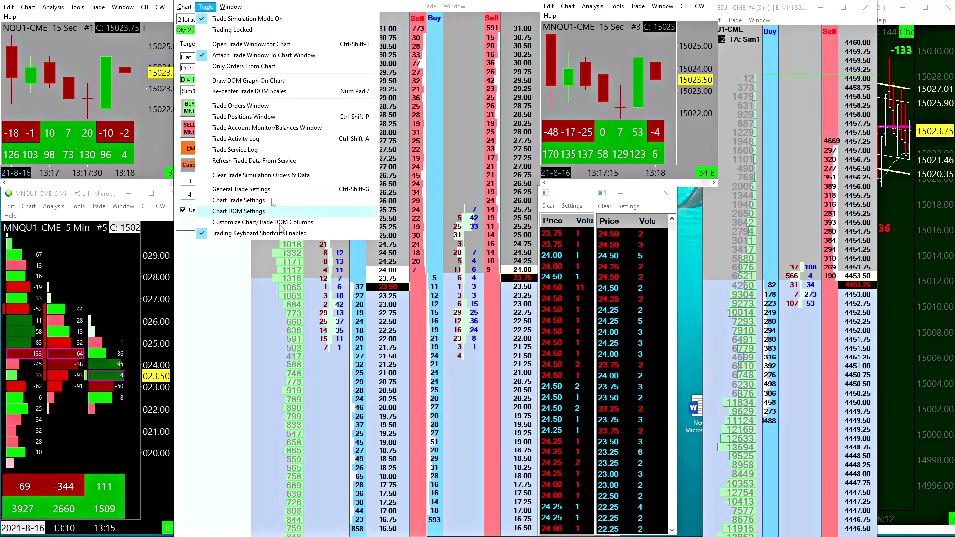
click(315, 298)
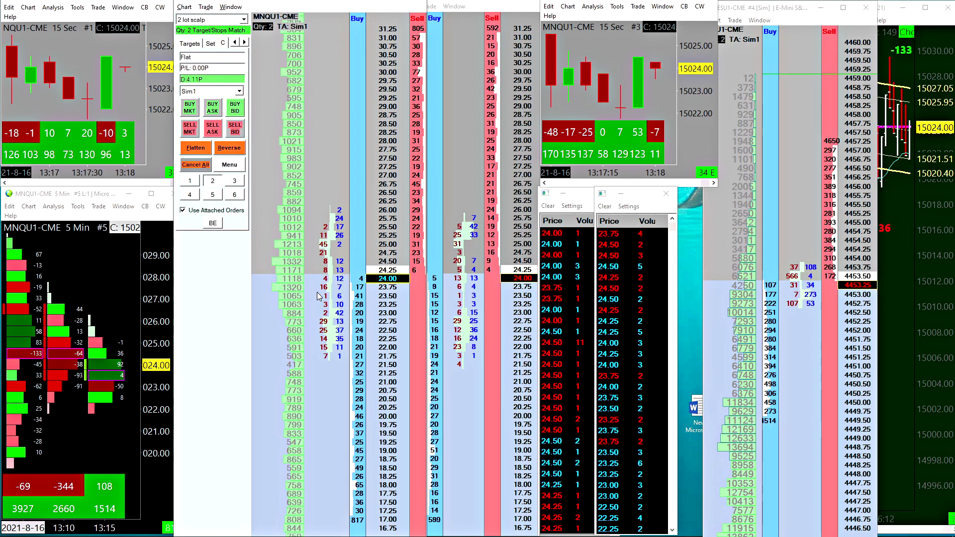
click(206, 8)
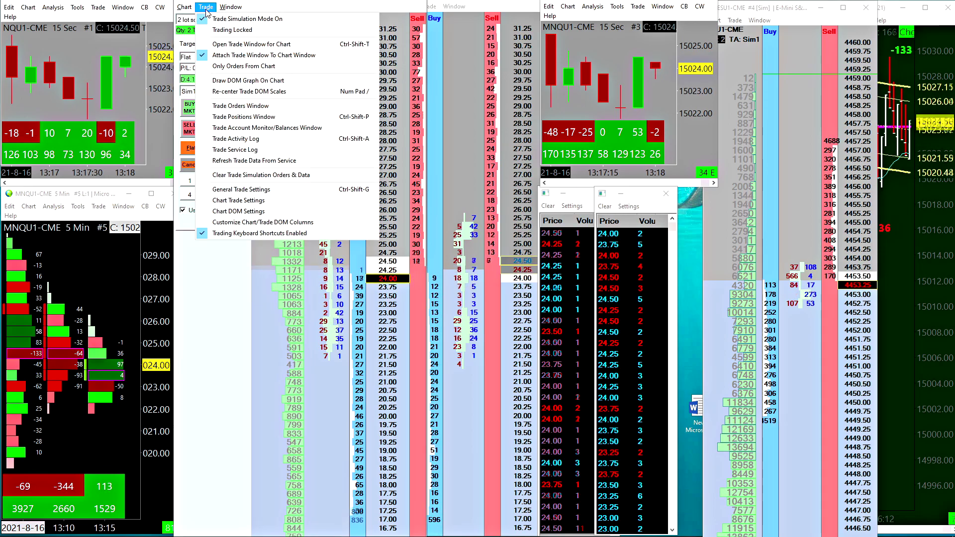
click(236, 213)
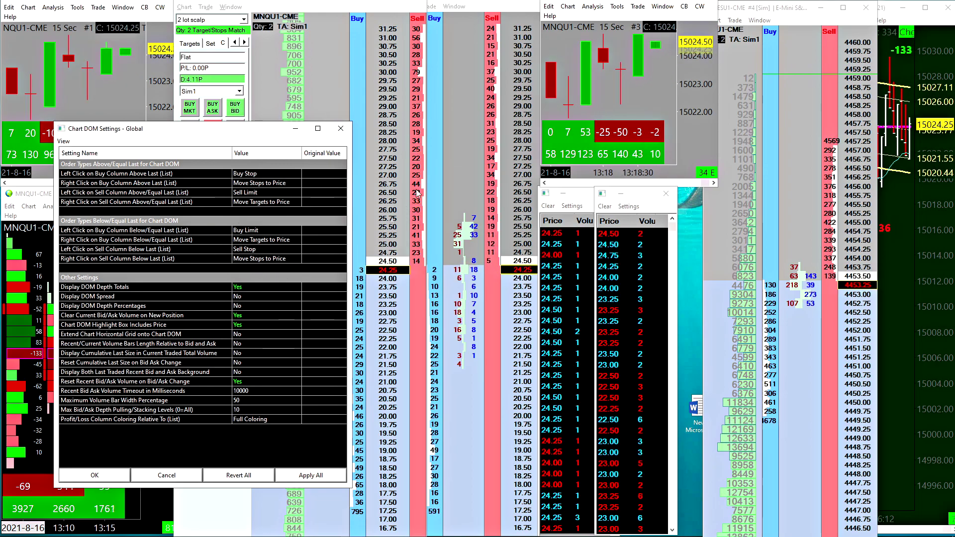
drag(250, 135, 244, 140)
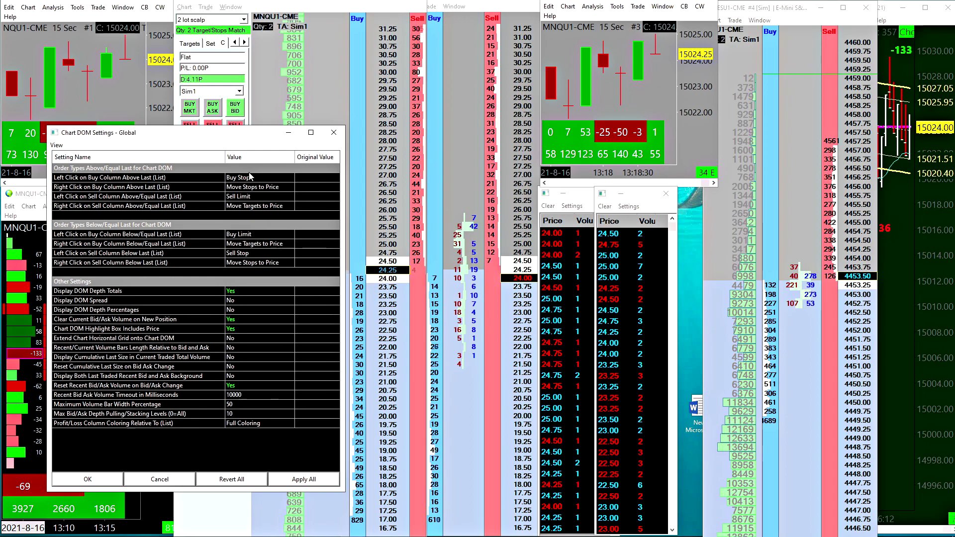
click(109, 186)
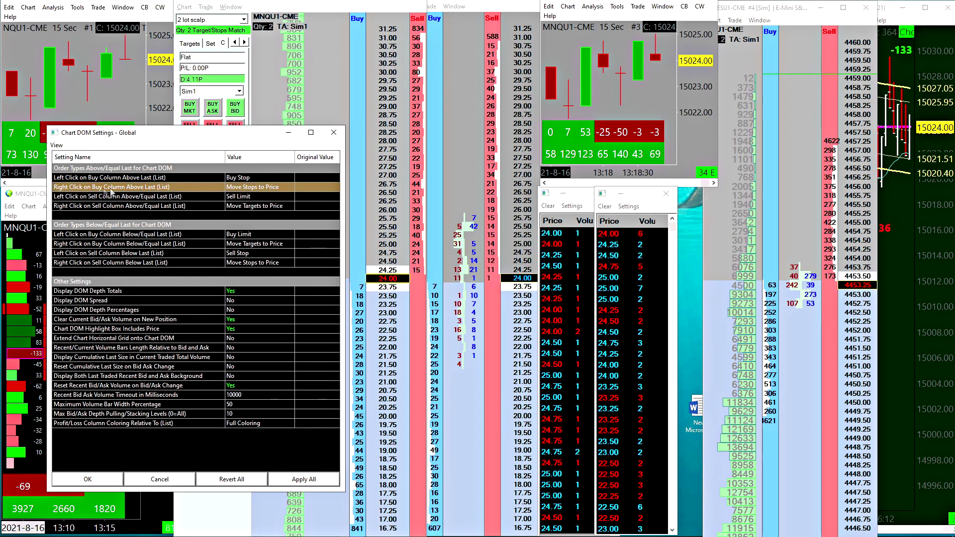
click(244, 203)
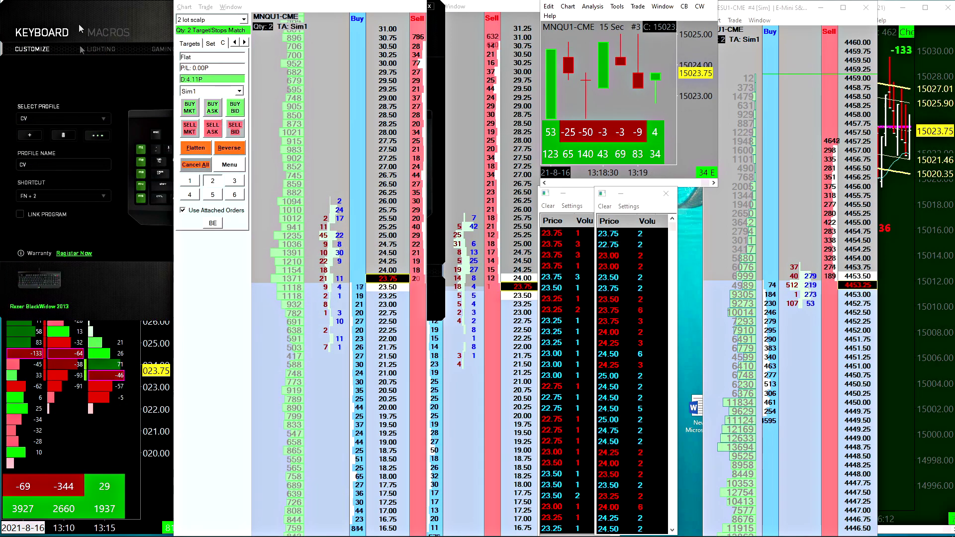
drag(90, 23, 122, 112)
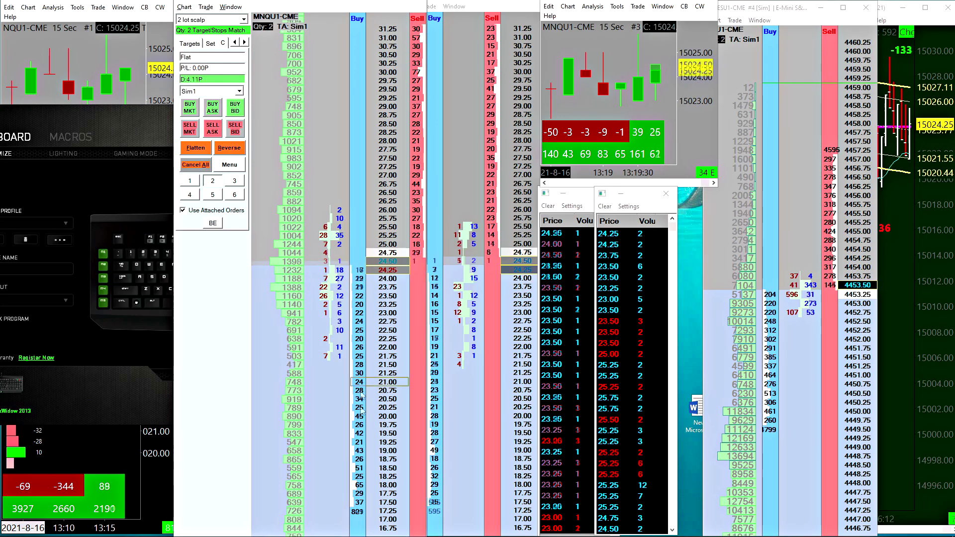
Place a two-lot buy limit order at 15022.00, move it up to 15023.50 and bring it down to 15022.25
click(361, 348)
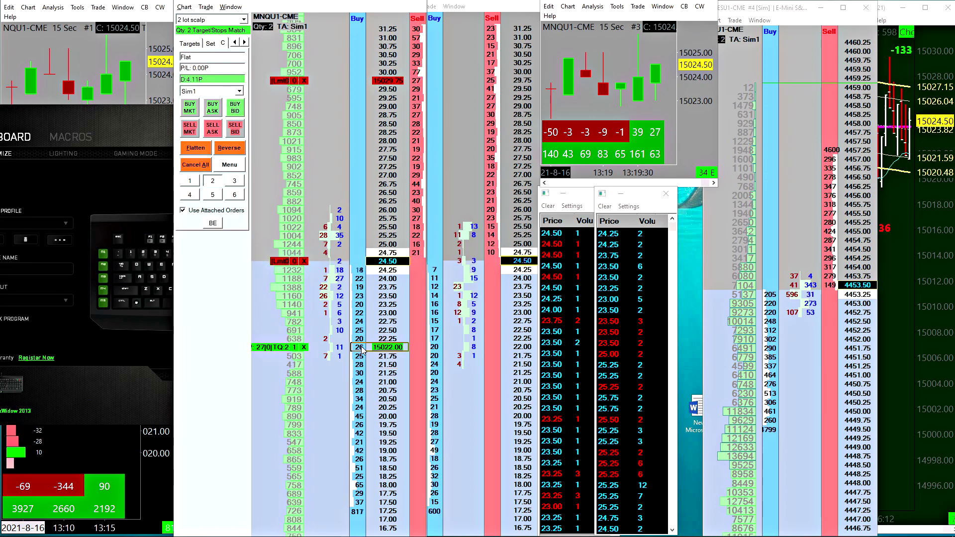
drag(361, 348, 352, 302)
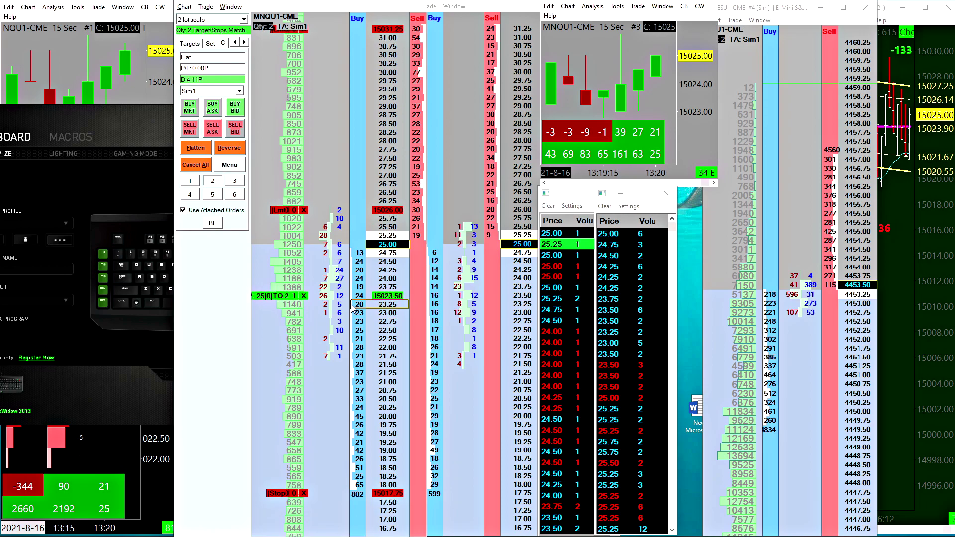
key(Up)
key(Down)
key(Down)
key(Down)
key(Down)
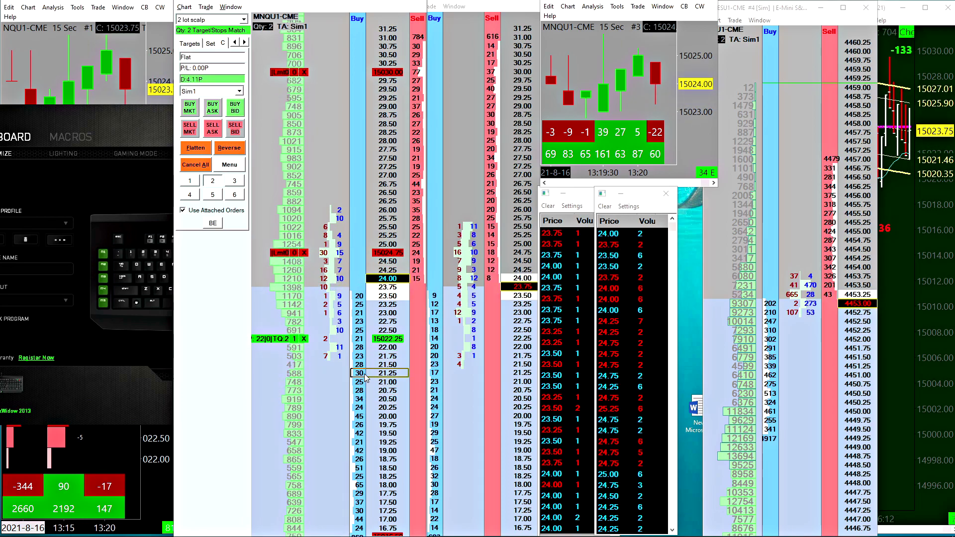
Relocate the working two-lot buy limit order to 15021.50 and cancel it
click(358, 339)
click(360, 365)
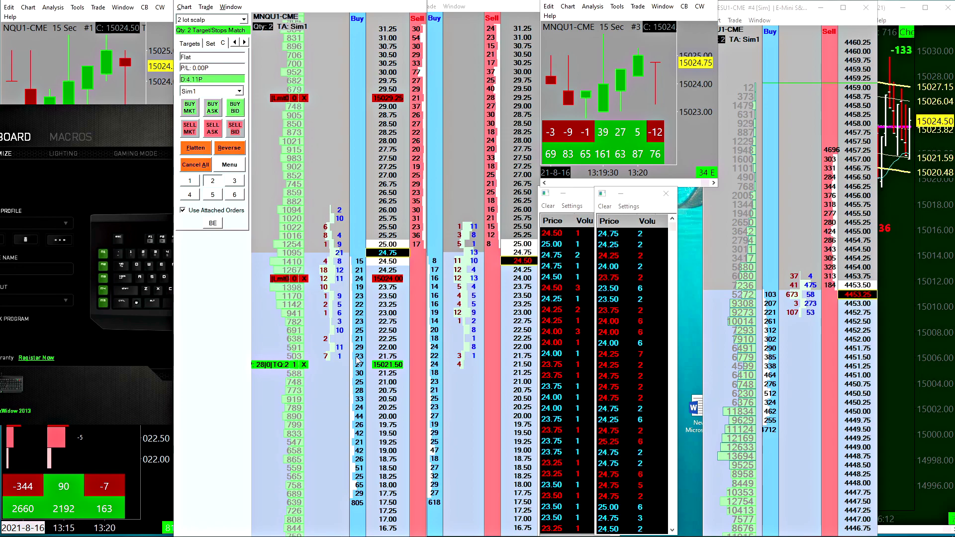
drag(359, 362, 361, 326)
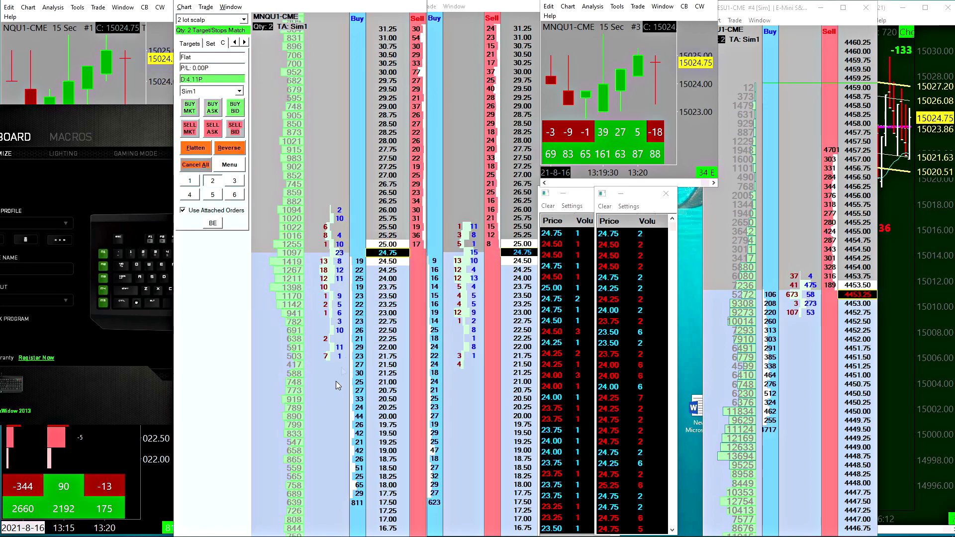
Place two-lot buy limit orders at 15022.50 and 15023.75, cancel them all, and repeat with a single order at 15022.50
click(360, 330)
click(360, 287)
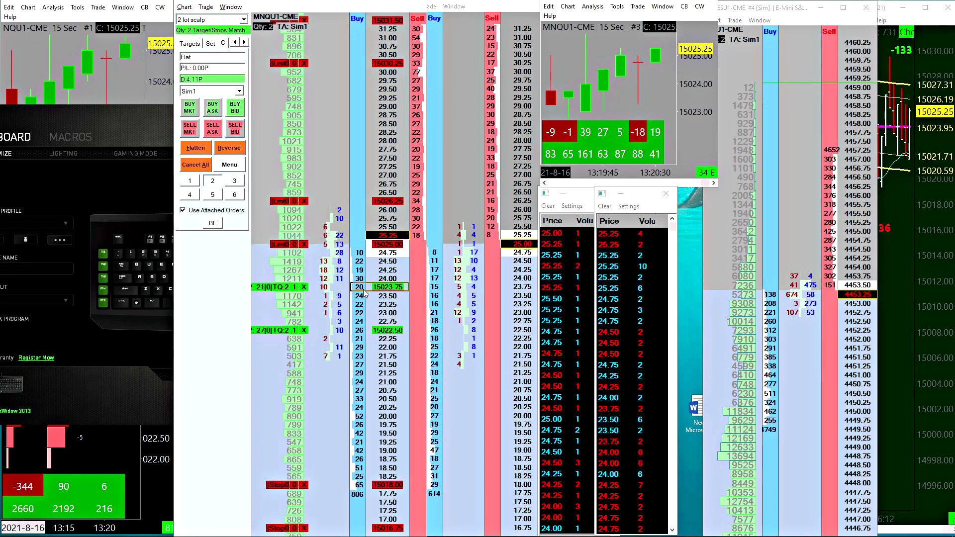
click(196, 165)
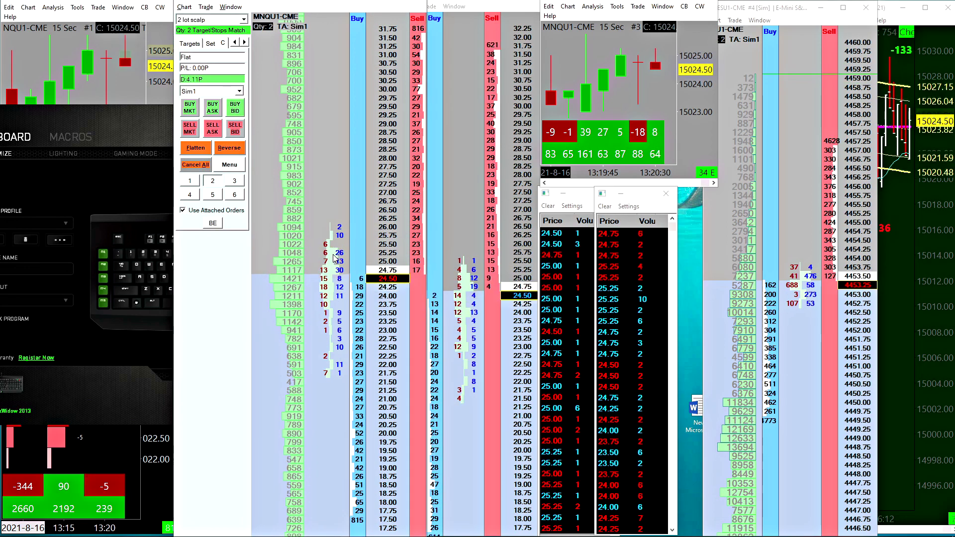
click(346, 365)
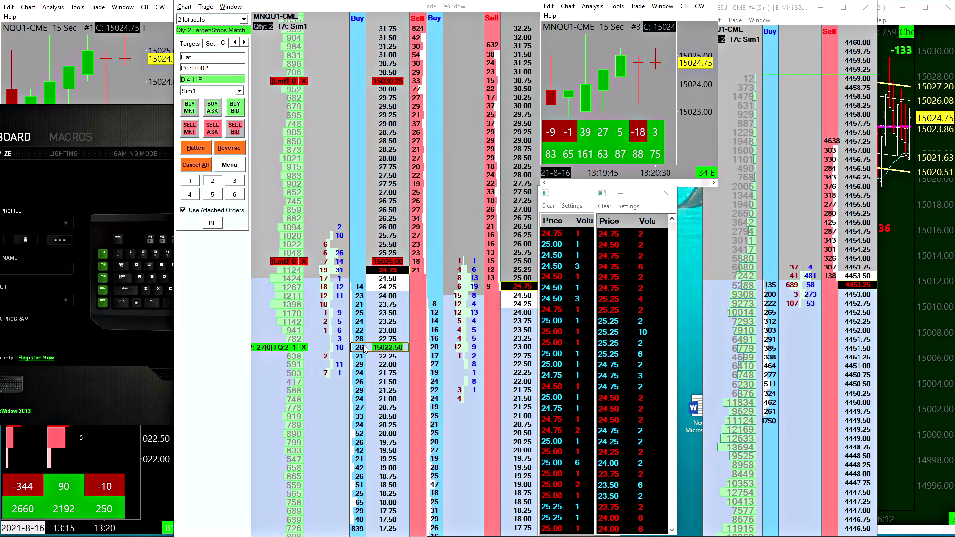
click(196, 165)
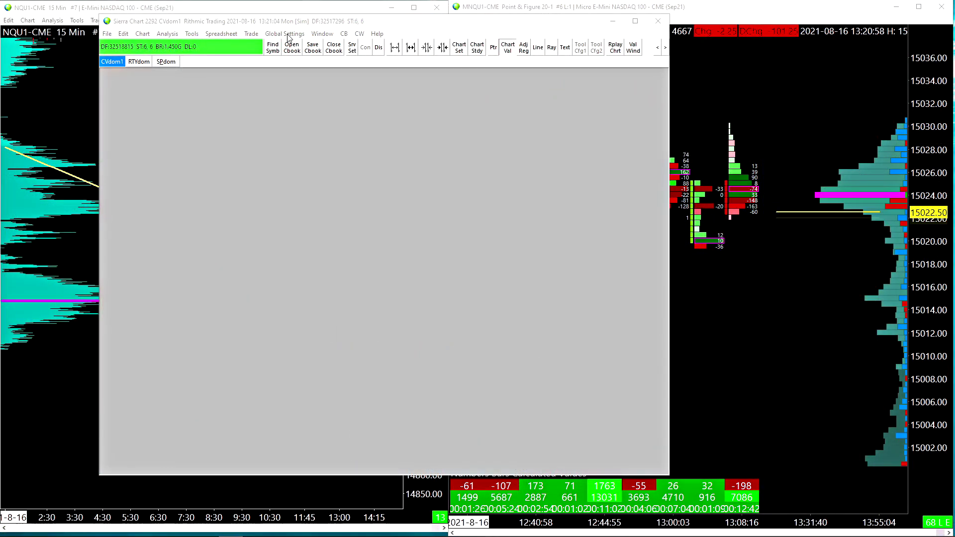
Open the keyboard shortcut customization from the main program window and expand the Trading Keyboard Shortcuts group
click(287, 35)
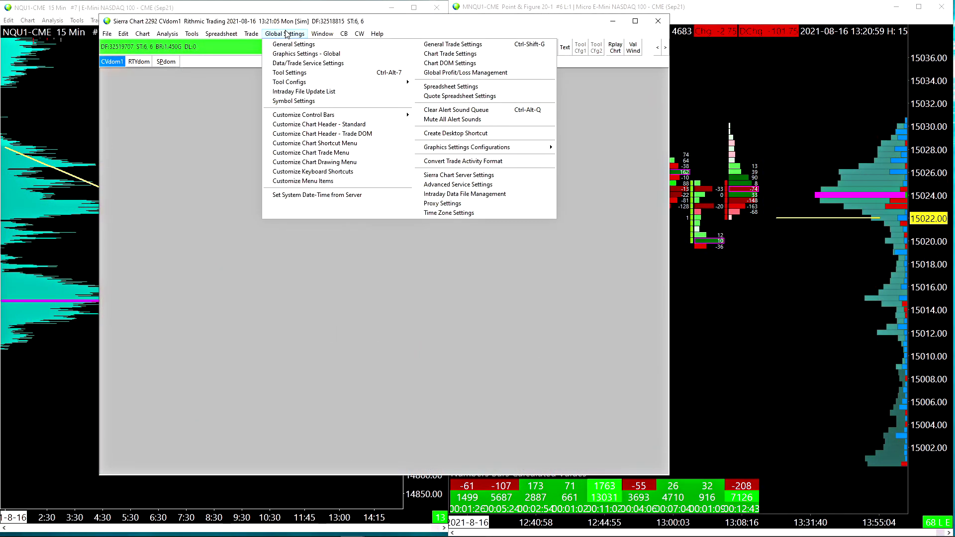
click(321, 172)
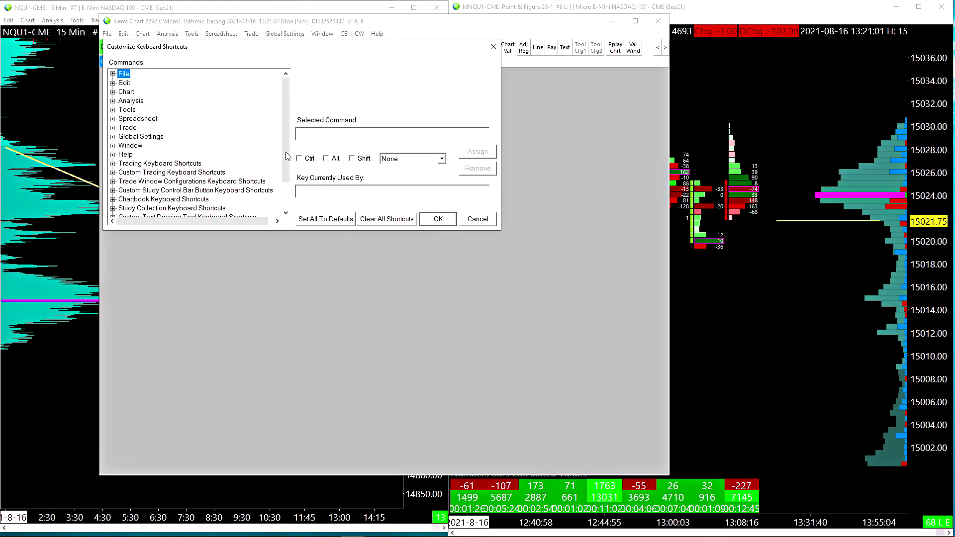
drag(254, 66, 345, 127)
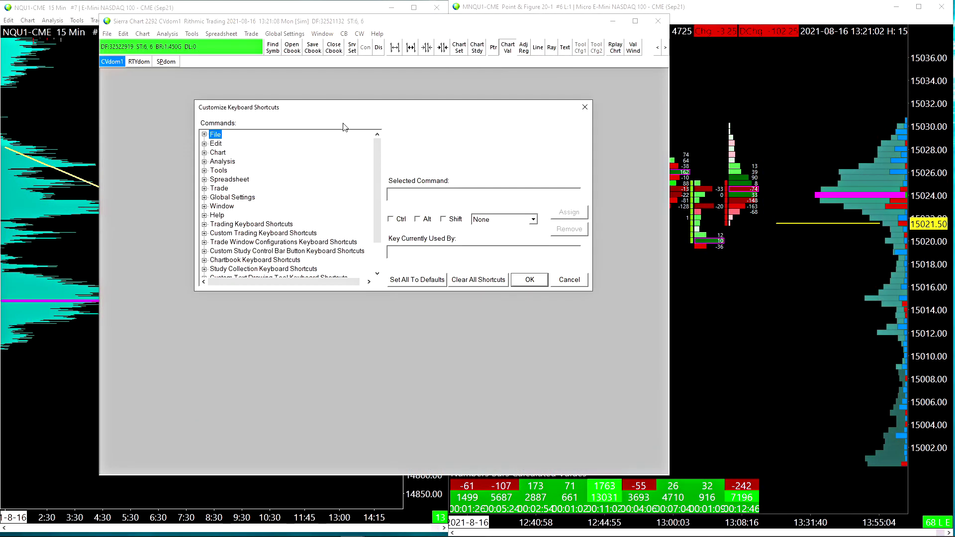
click(204, 225)
scroll(246, 225, down, 5)
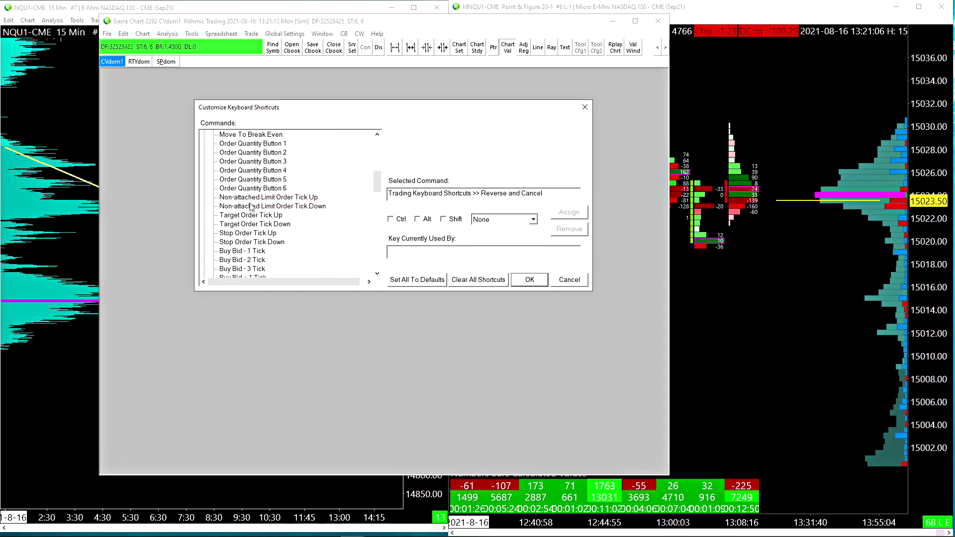
Check the keys assigned to Non-attached Limit Order Tick Up, Target Order Tick Up, Stop Order Tick Up and Move Attached Stops to Price
click(254, 198)
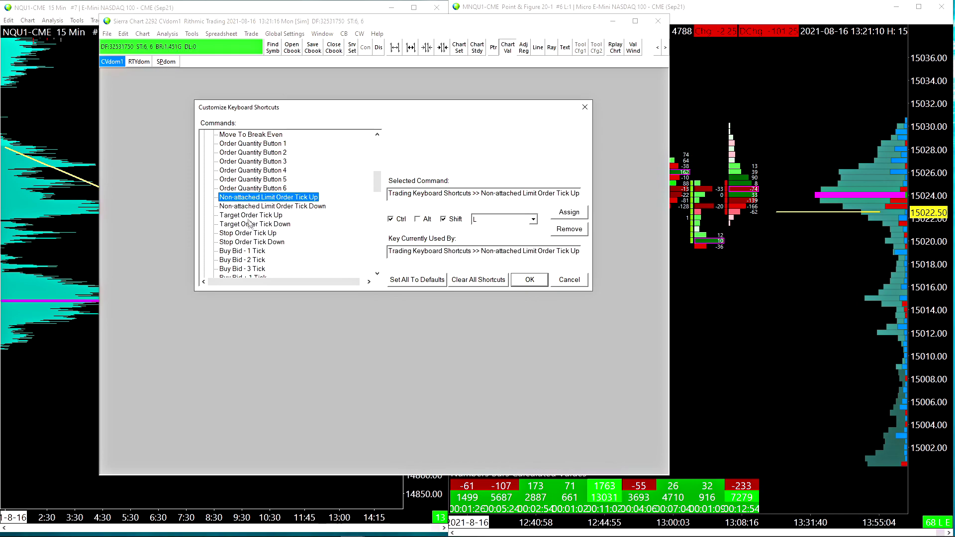
click(249, 216)
scroll(249, 214, down, 1)
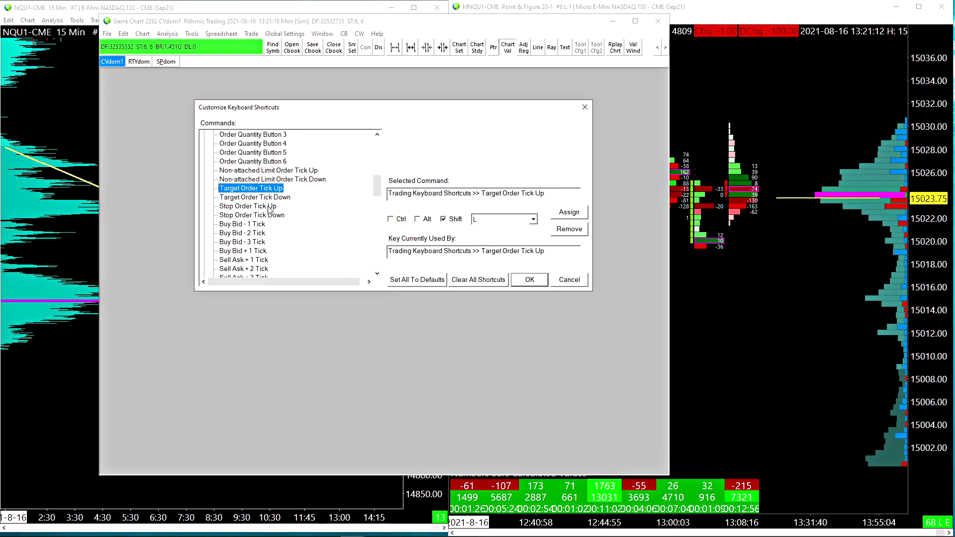
click(269, 206)
scroll(264, 182, down, 5)
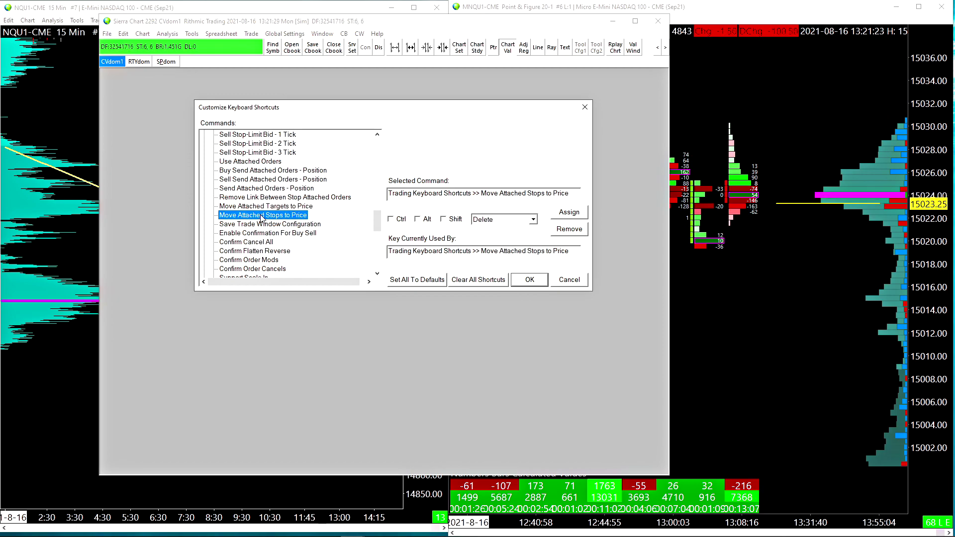
Check the key assigned to the Flatten and Cancel trading command, then return to the DOM charts
scroll(268, 211, up, 10)
click(244, 242)
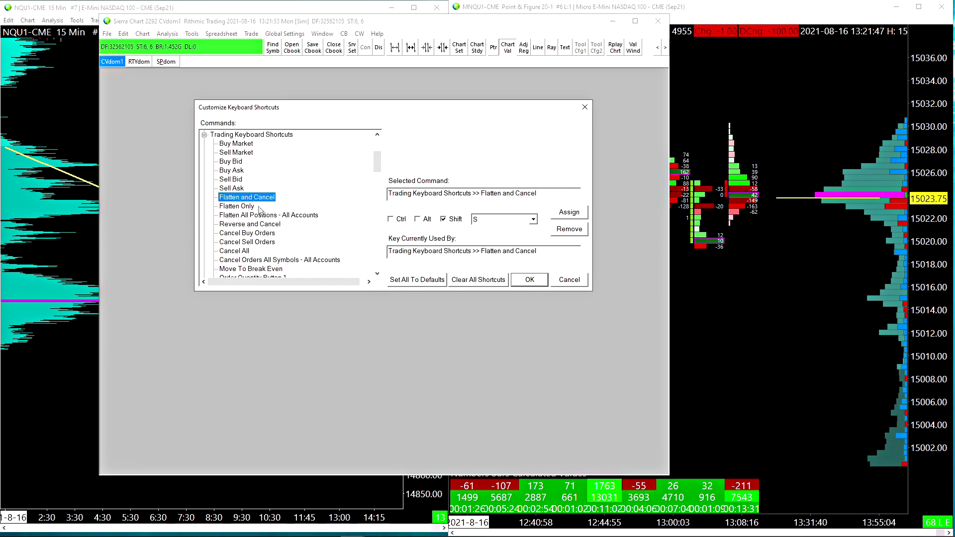
scroll(249, 238, down, 4)
click(249, 233)
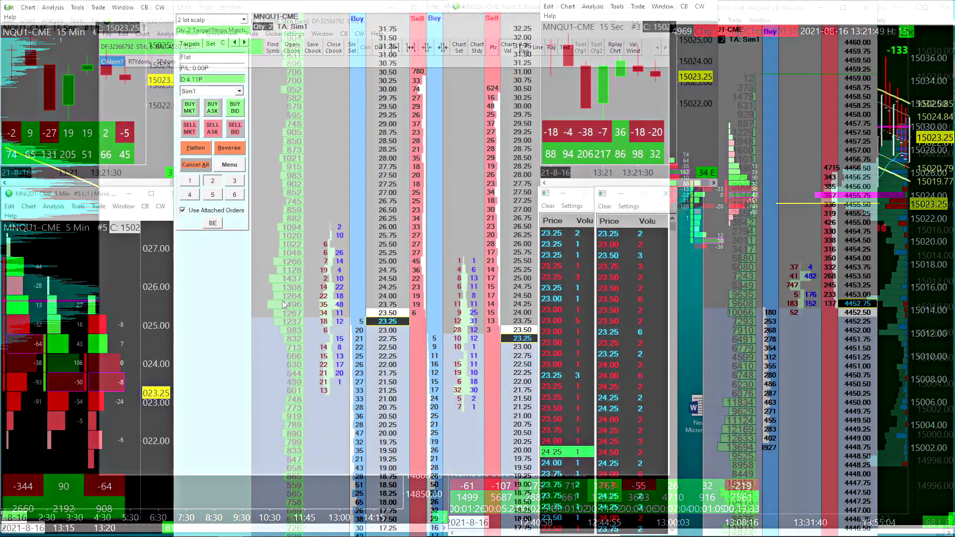